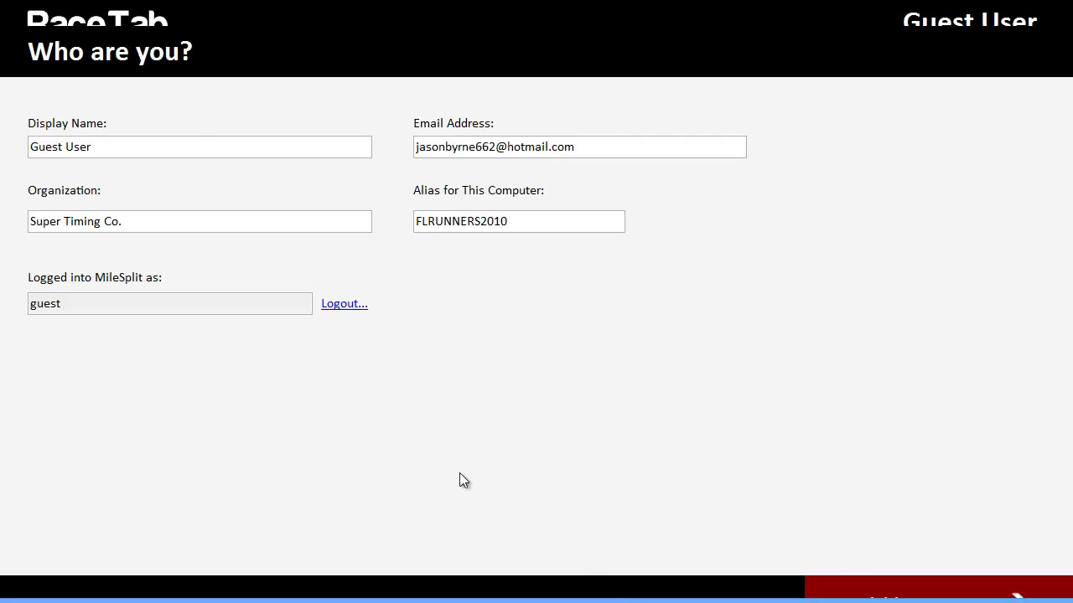
# Replace the display name with the user's full name and set the organization to 'MileSplit, Inc.'.
pyautogui.click(201, 153)
pyautogui.hotkey('ctrl', 'a')
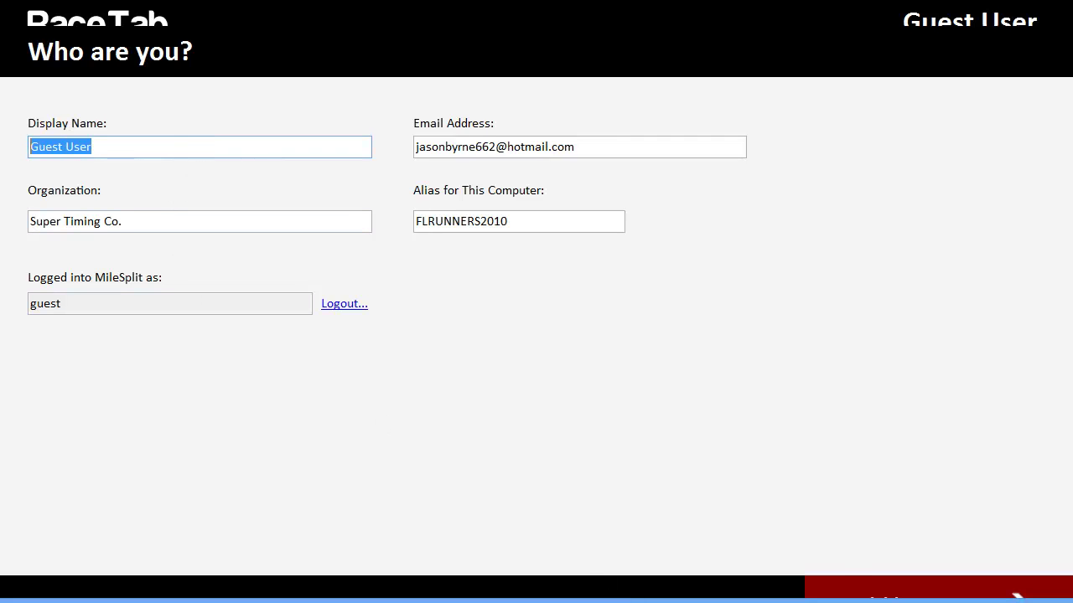
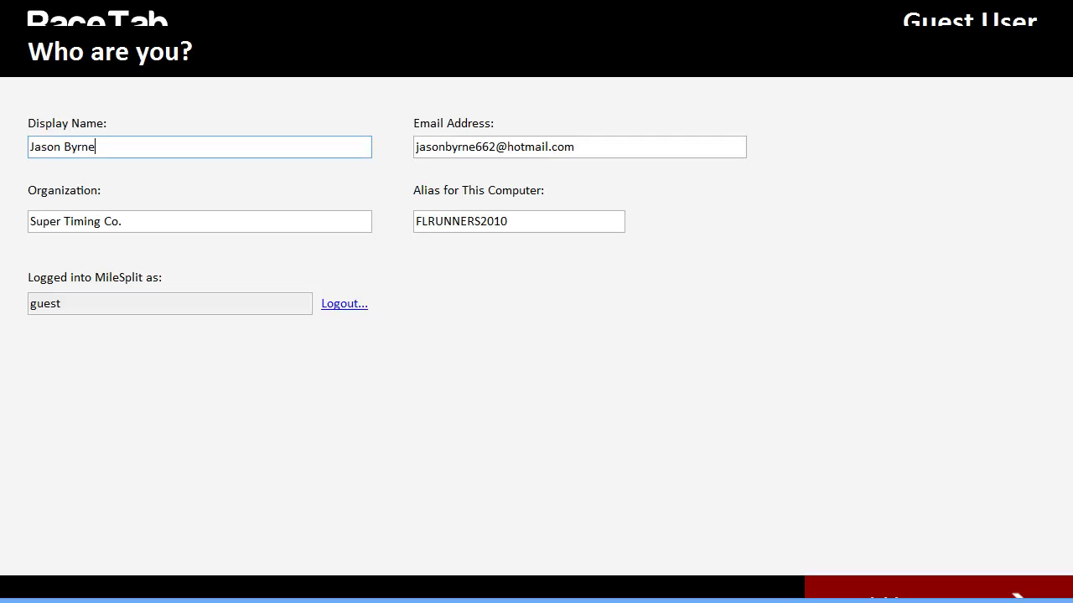
pyautogui.press('Tab')
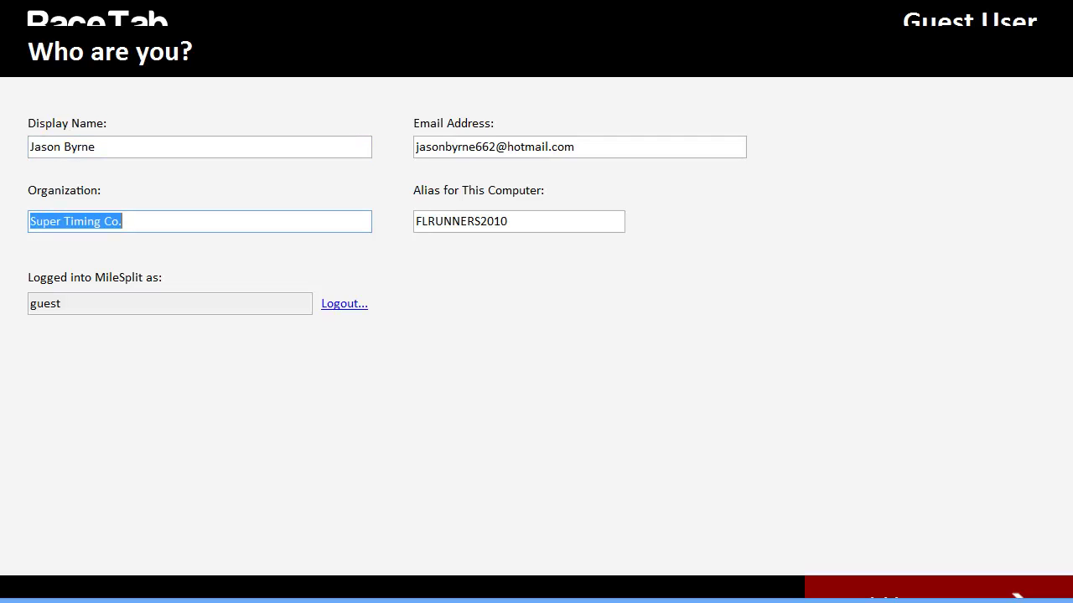
pyautogui.write('F')
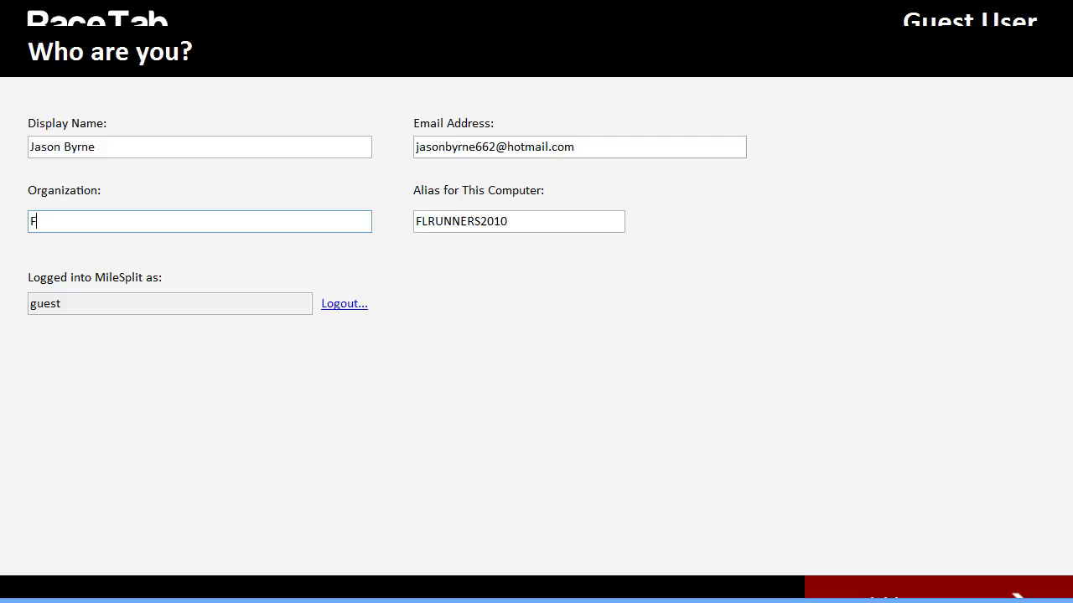
pyautogui.press('BackSpace')
pyautogui.write('MileSplit, Inc.')
# Save the profile and show the Athletes list of 223 athletes.
pyautogui.click(837, 584)
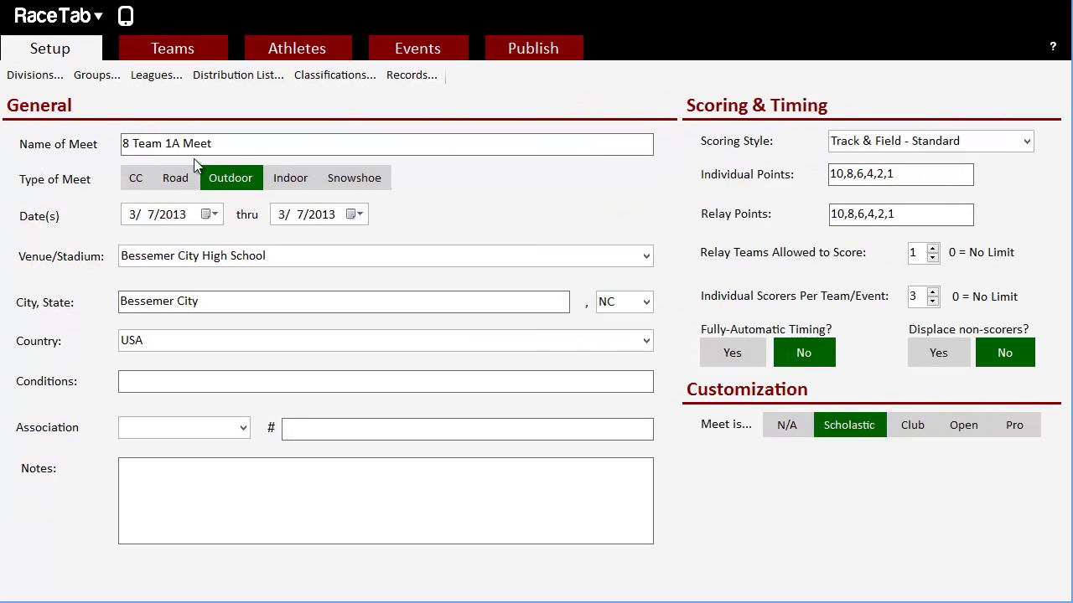
pyautogui.click(331, 52)
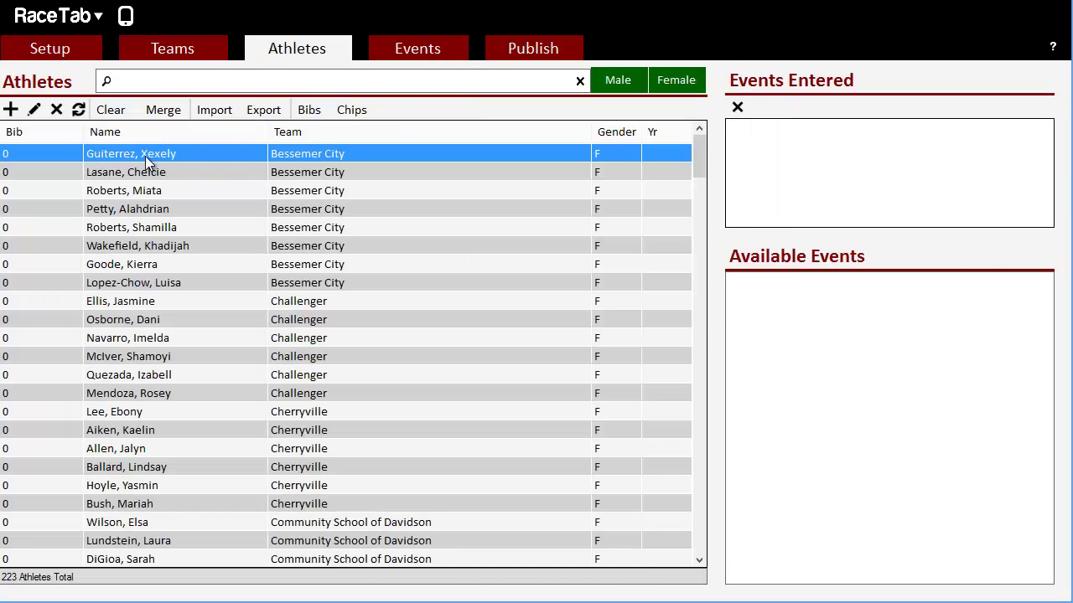
# Edit the first athlete's record, then step through next and previous records to a Highland Tech athlete.
pyautogui.click(34, 111)
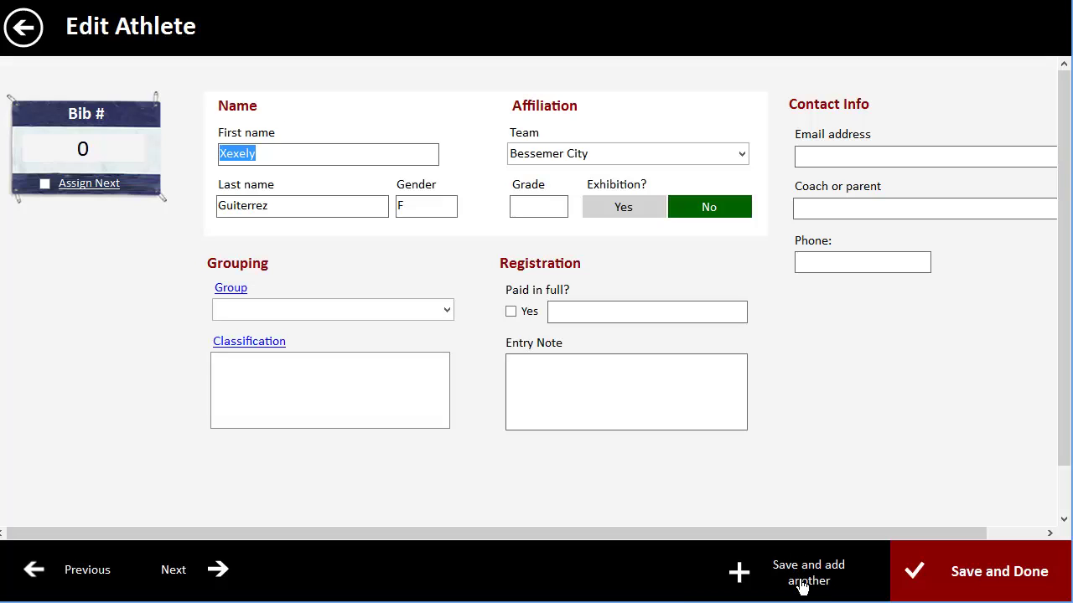
pyautogui.click(188, 573)
pyautogui.click(188, 573)
pyautogui.click(79, 575)
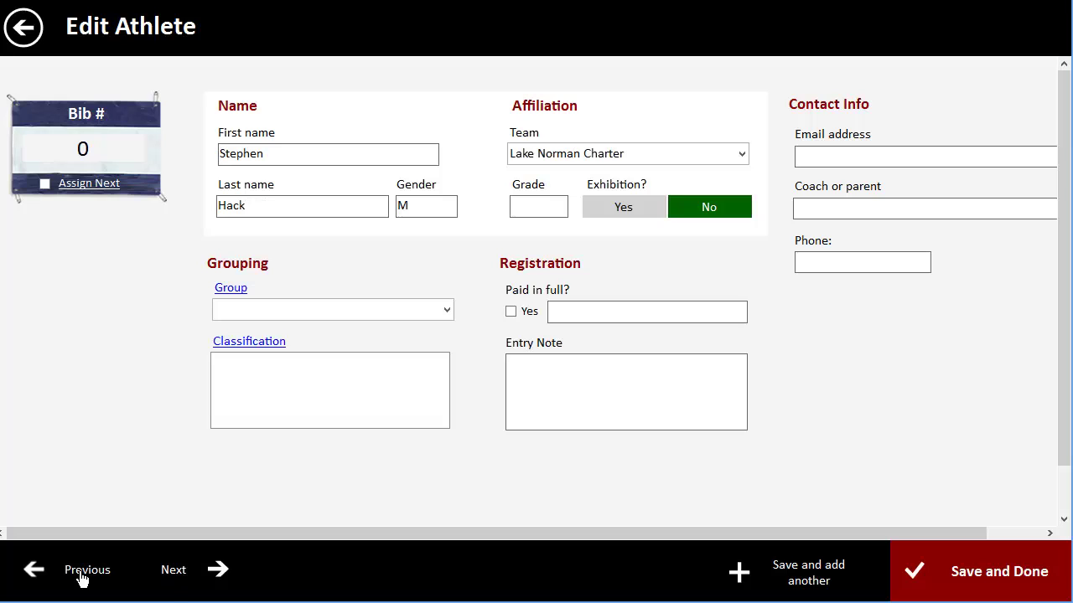
pyautogui.click(176, 575)
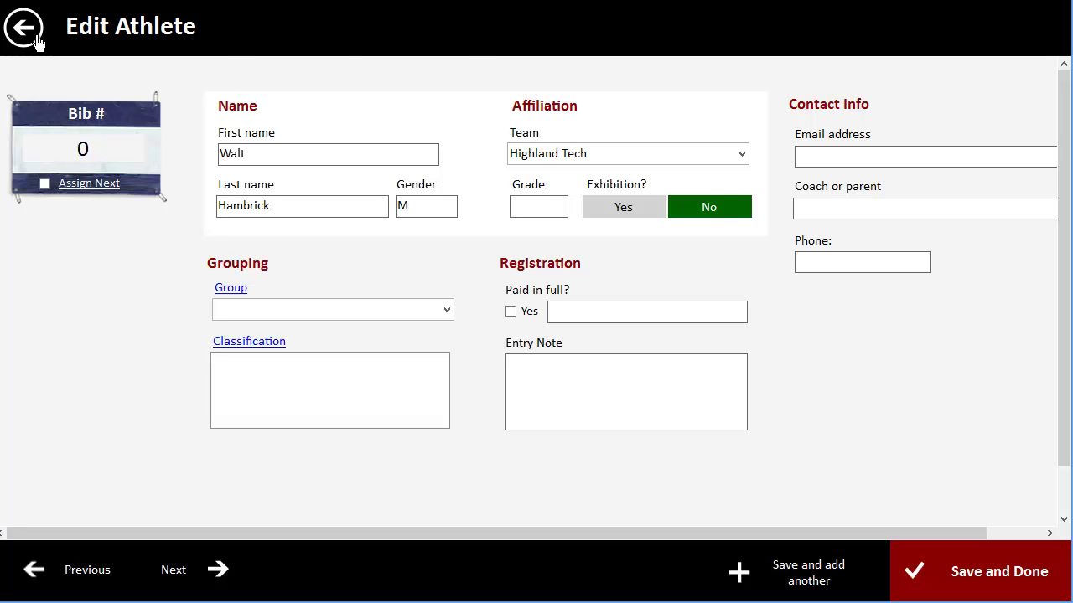
# View the fourth athlete's record without changes, then show the Publish reports page.
pyautogui.click(35, 37)
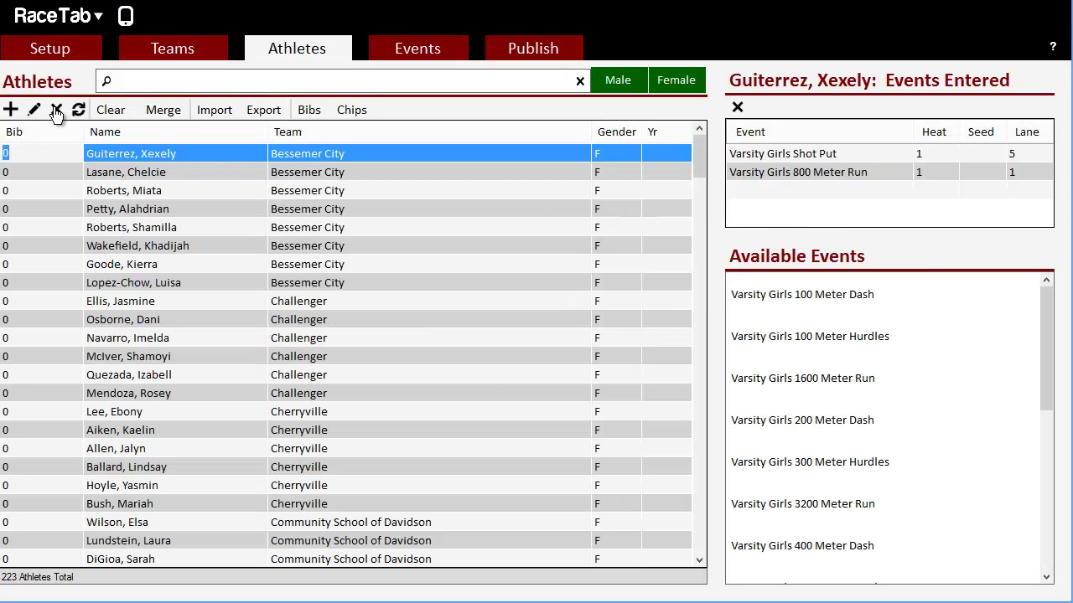
pyautogui.click(162, 211)
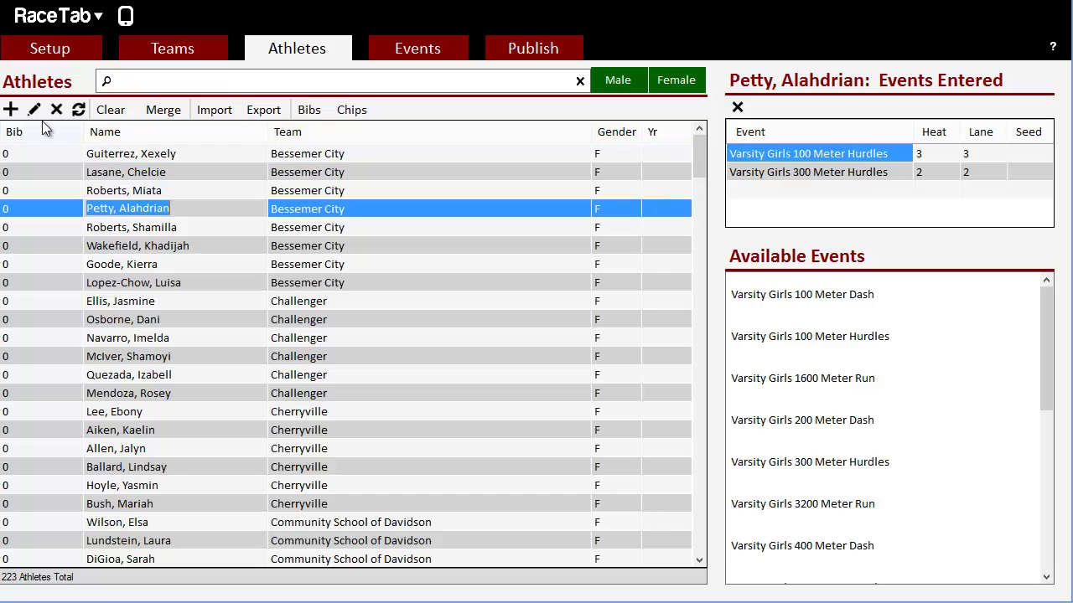
pyautogui.click(34, 110)
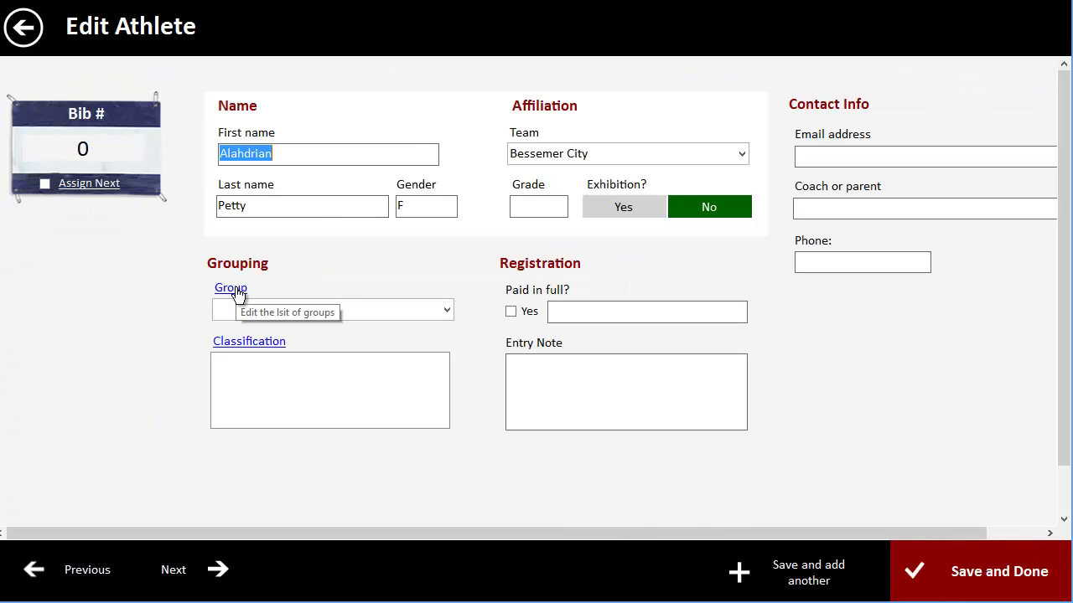
pyautogui.click(24, 30)
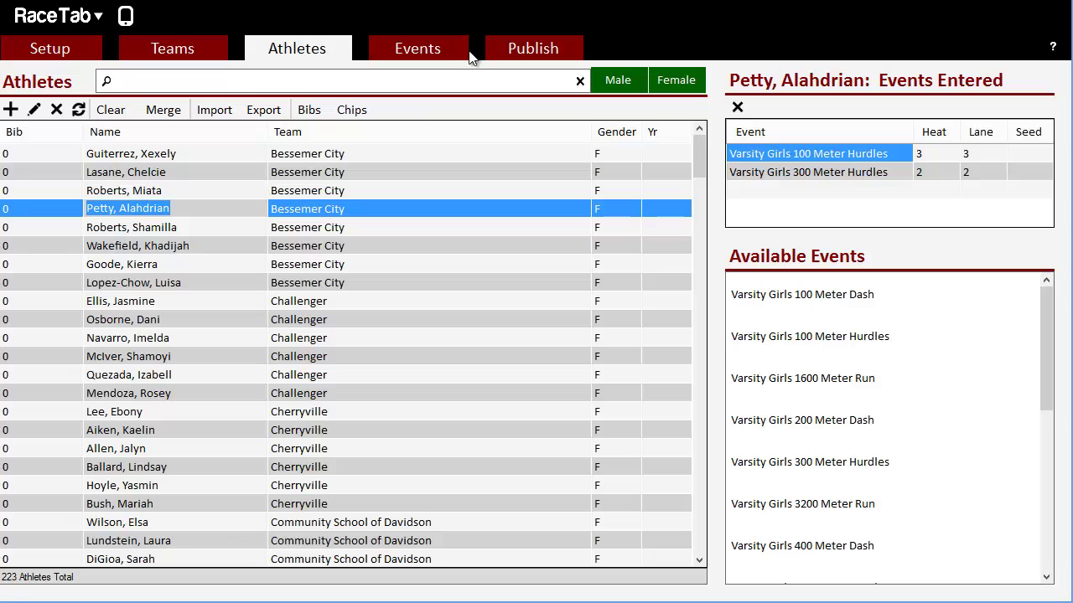
pyautogui.click(546, 52)
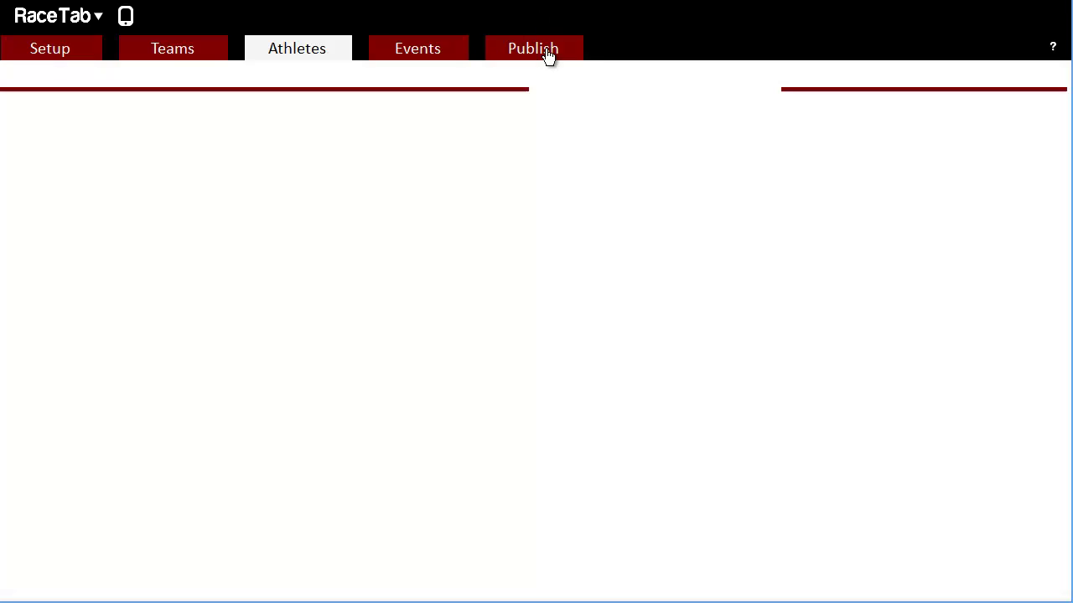
# Review seeding for Varsity Girls 100 Meter Hurdles on the Events page, exiting without saving.
pyautogui.click(439, 52)
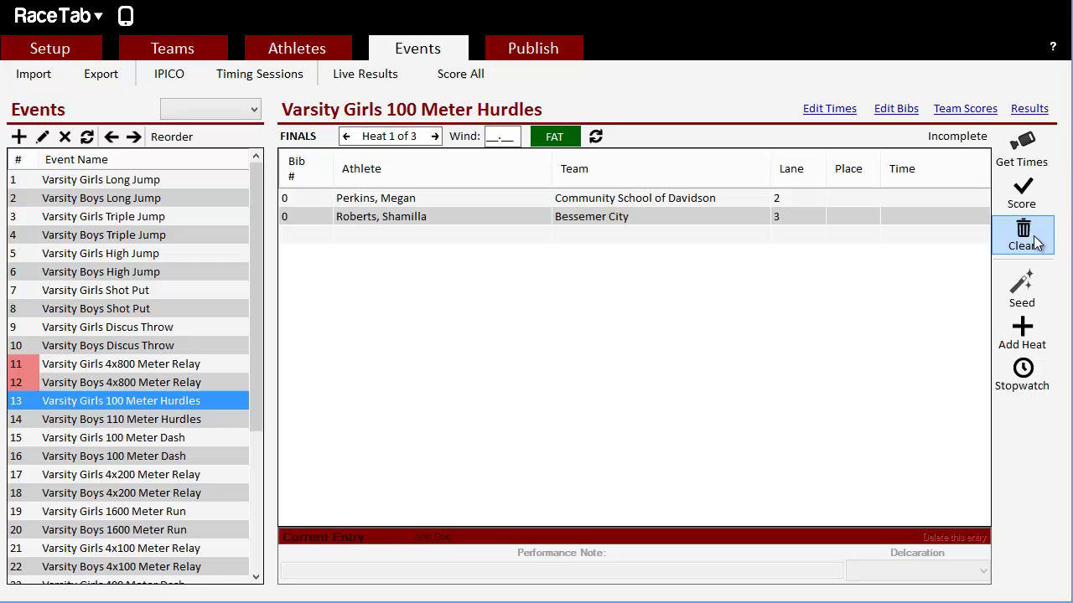
pyautogui.click(1022, 290)
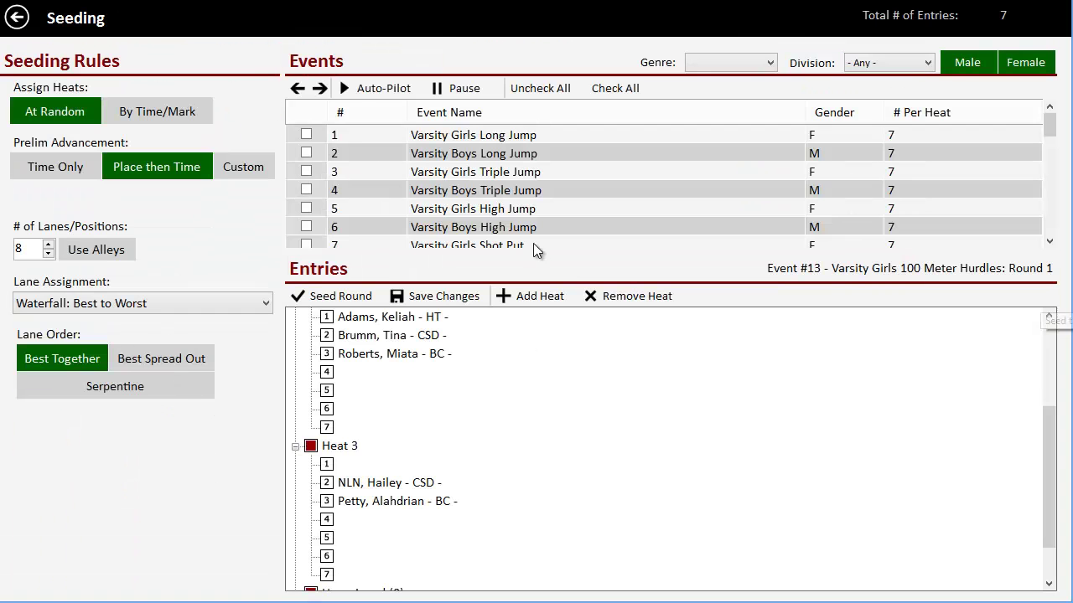
pyautogui.click(25, 27)
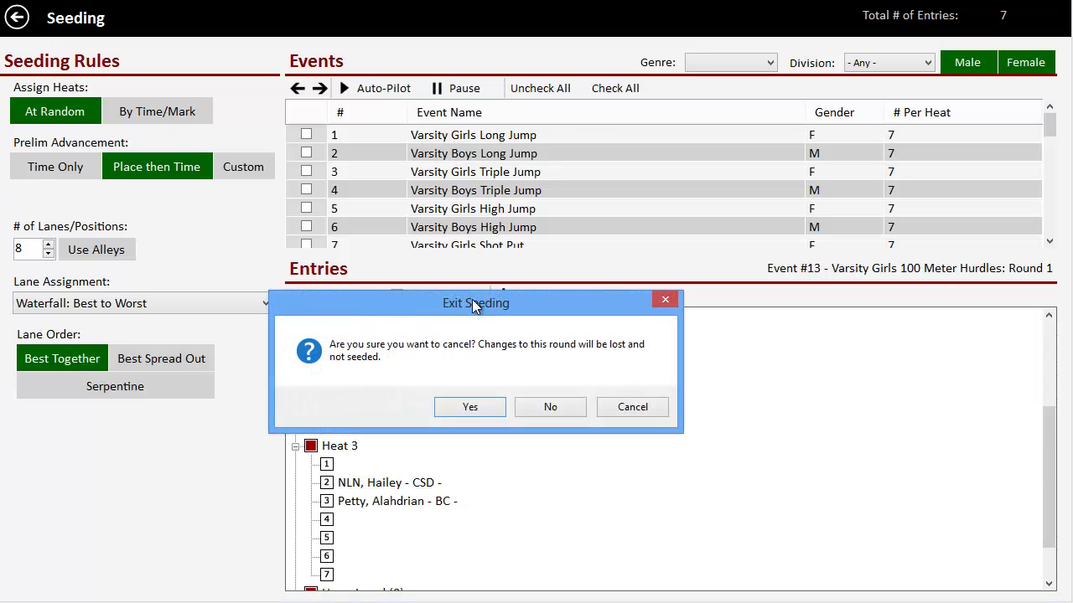
pyautogui.click(479, 406)
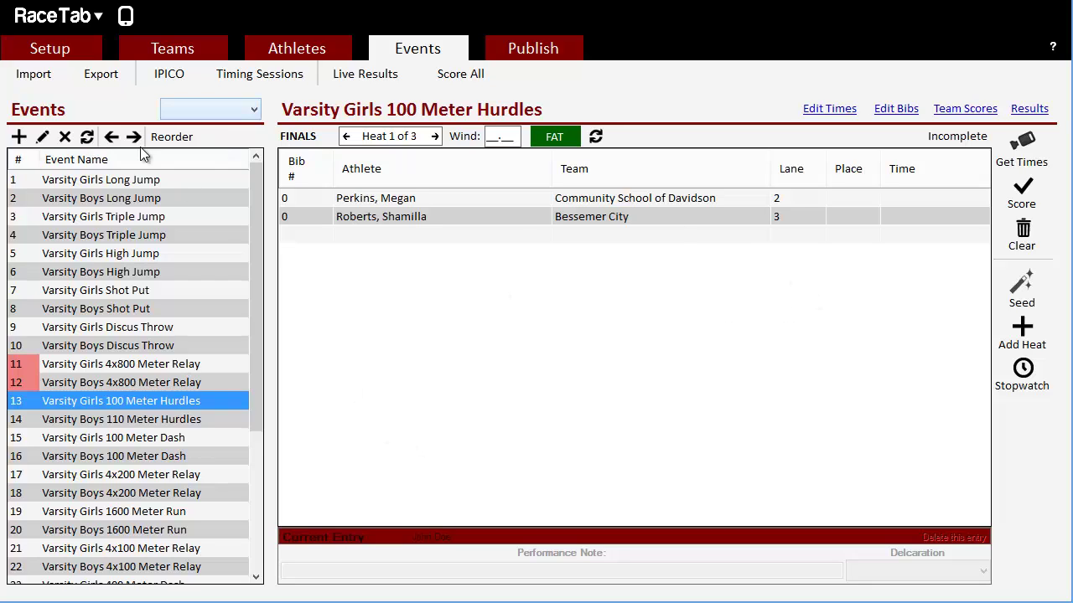
# Filter the events list to Field Events, then return to the Athletes list.
pyautogui.click(256, 113)
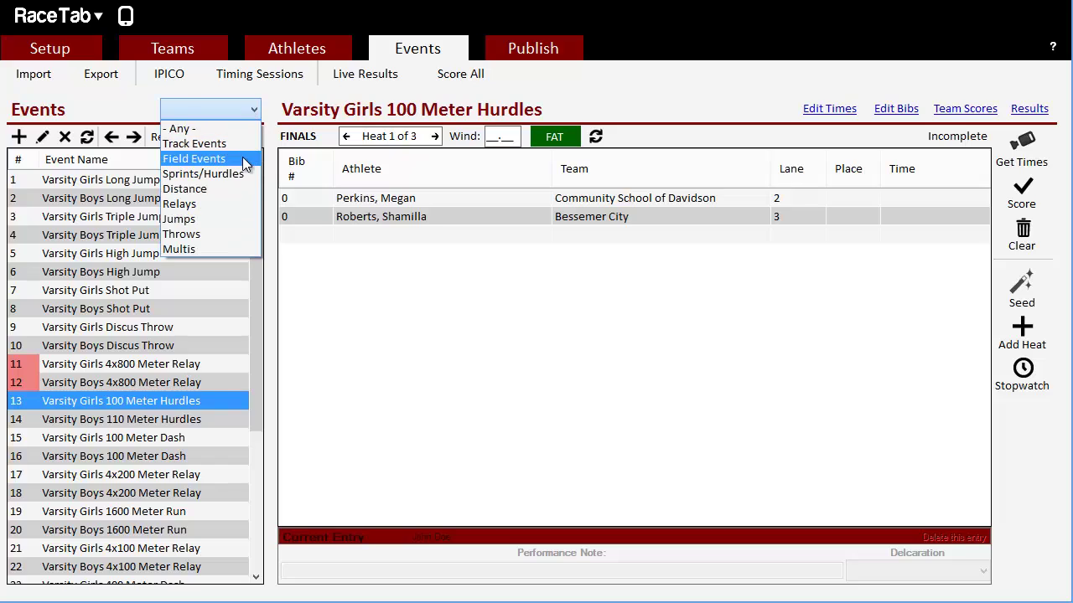
pyautogui.click(198, 159)
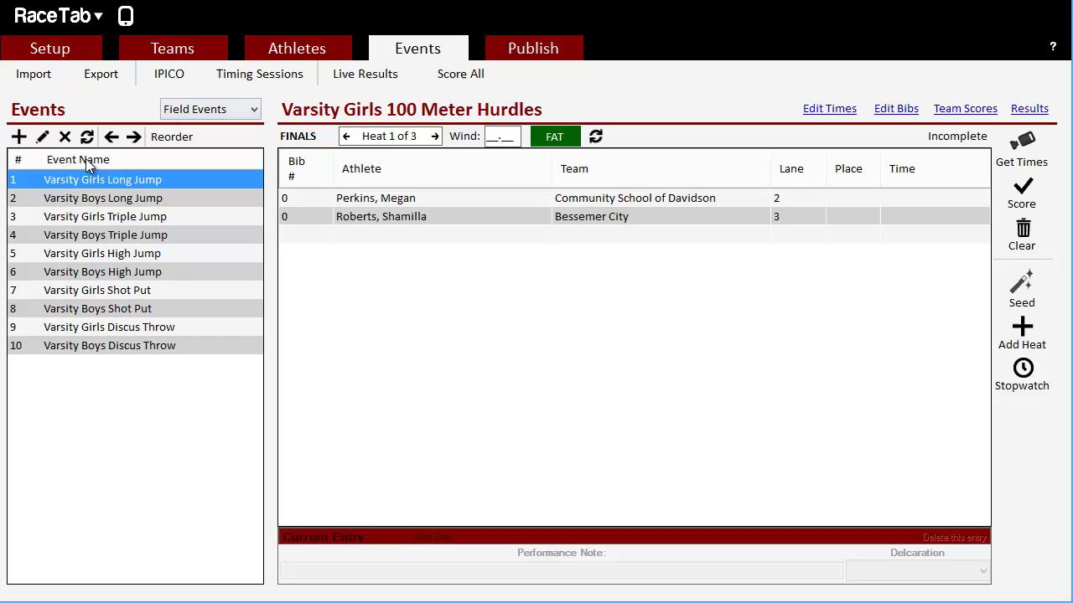
pyautogui.click(312, 50)
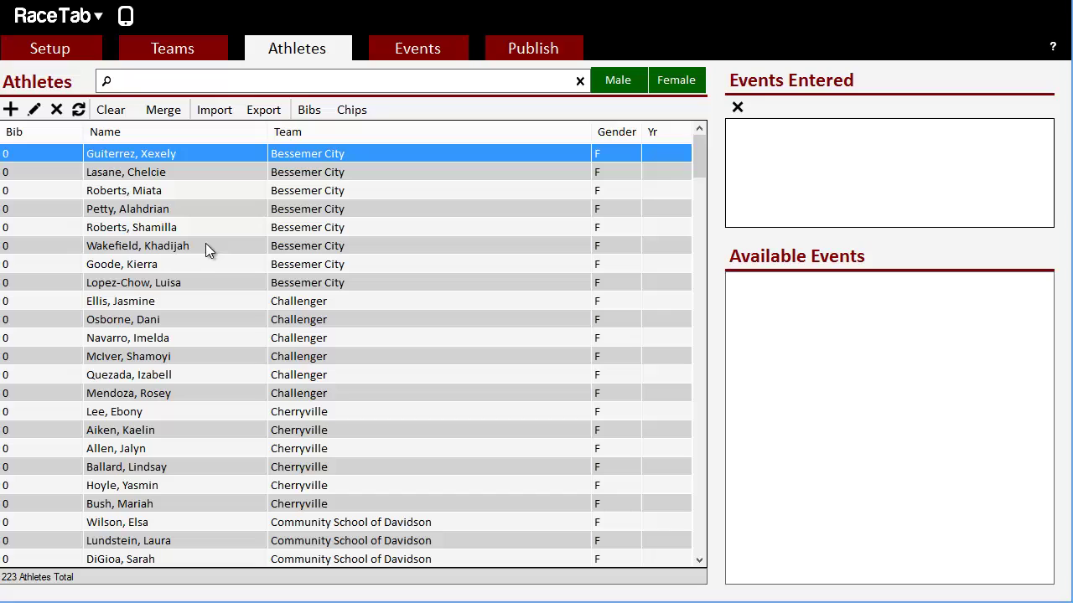
# Check the Teams list, then show the Setup page for the 8 Team 1A Meet.
pyautogui.click(190, 57)
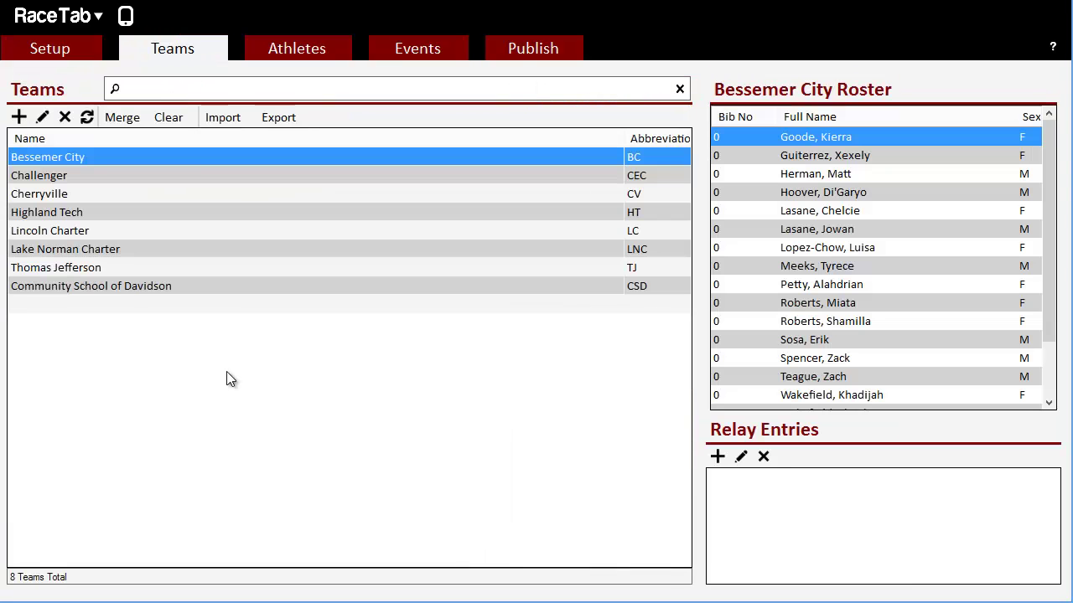
pyautogui.click(88, 55)
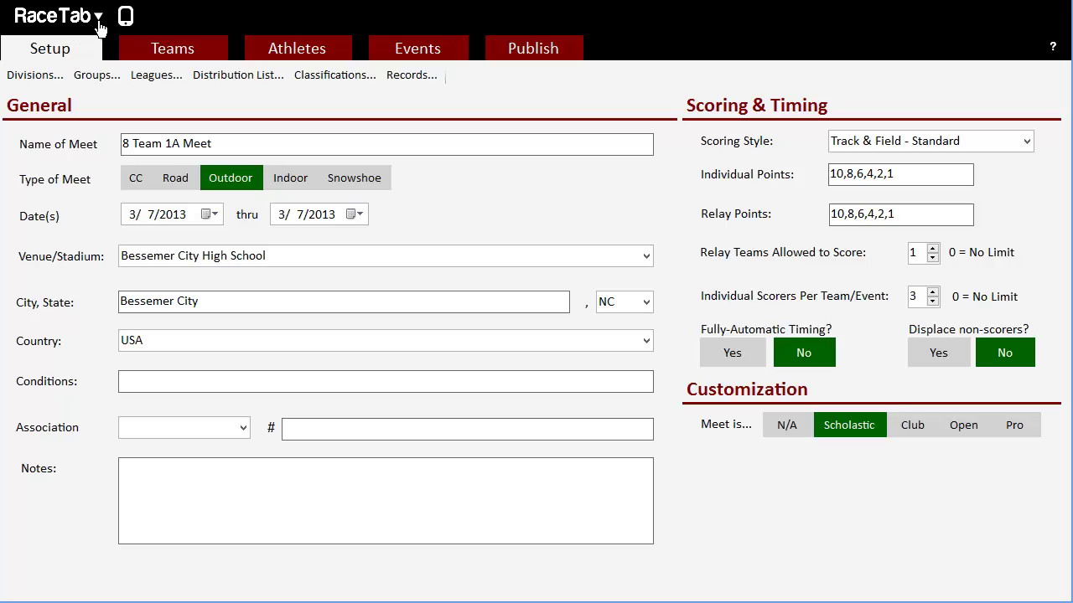
pyautogui.click(66, 31)
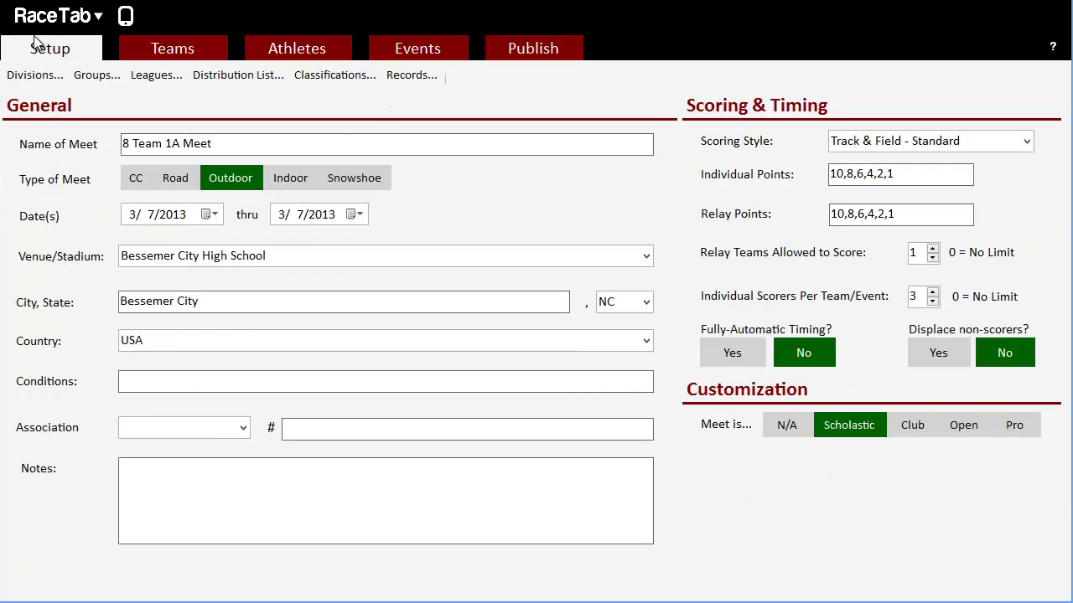
# Show the RaceTab Server settings with host 192.168.1.105 and port 7223.
pyautogui.click(84, 17)
pyautogui.click(127, 17)
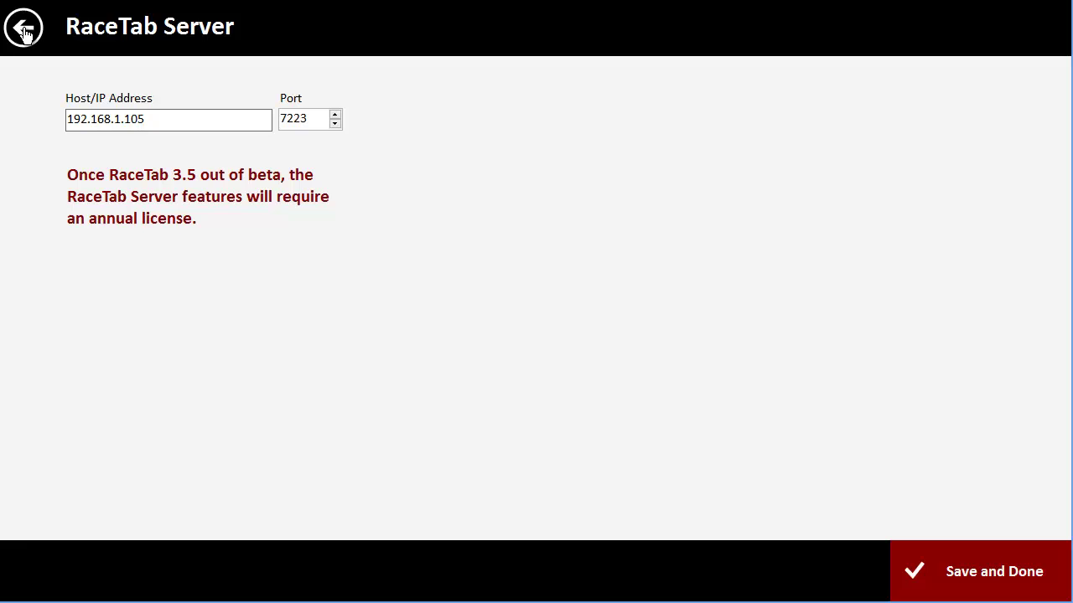
# Leave server settings, view About RaceTab version 3.63, then return to the meet Setup page.
pyautogui.click(23, 29)
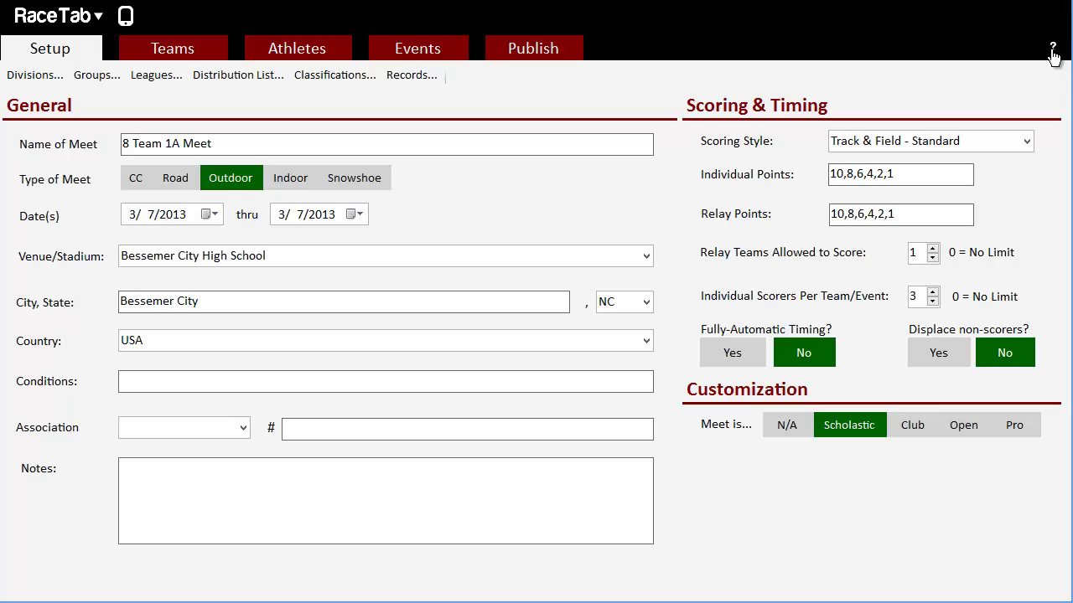
pyautogui.click(1053, 50)
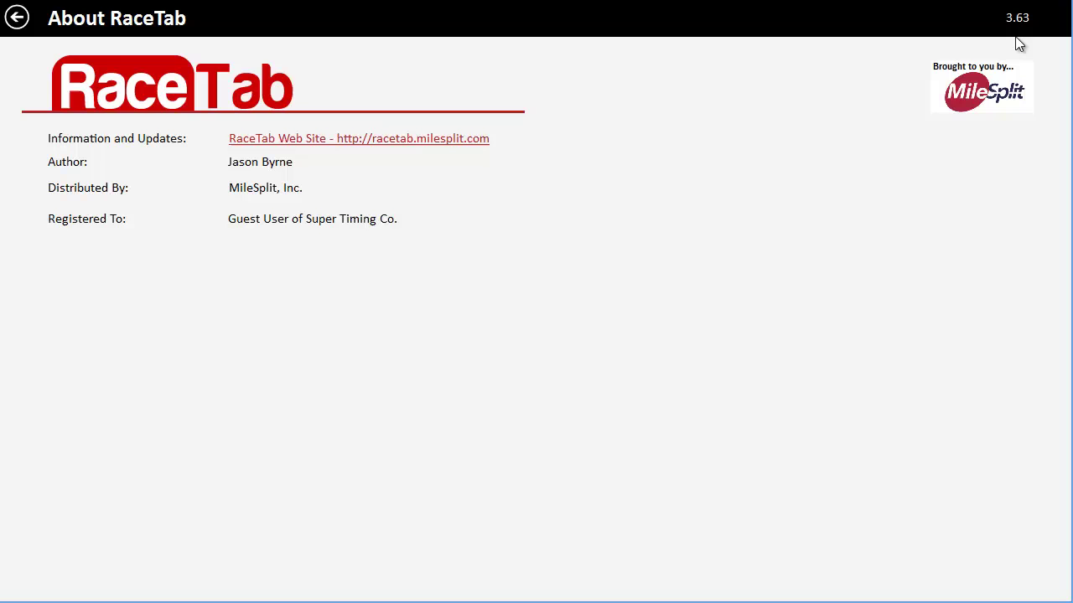
pyautogui.click(18, 20)
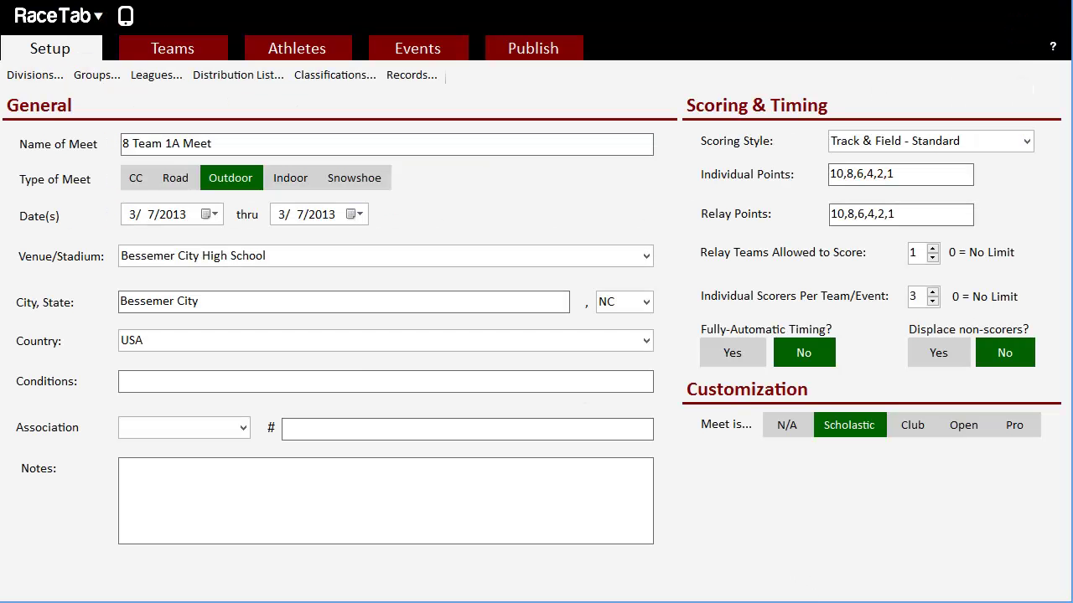